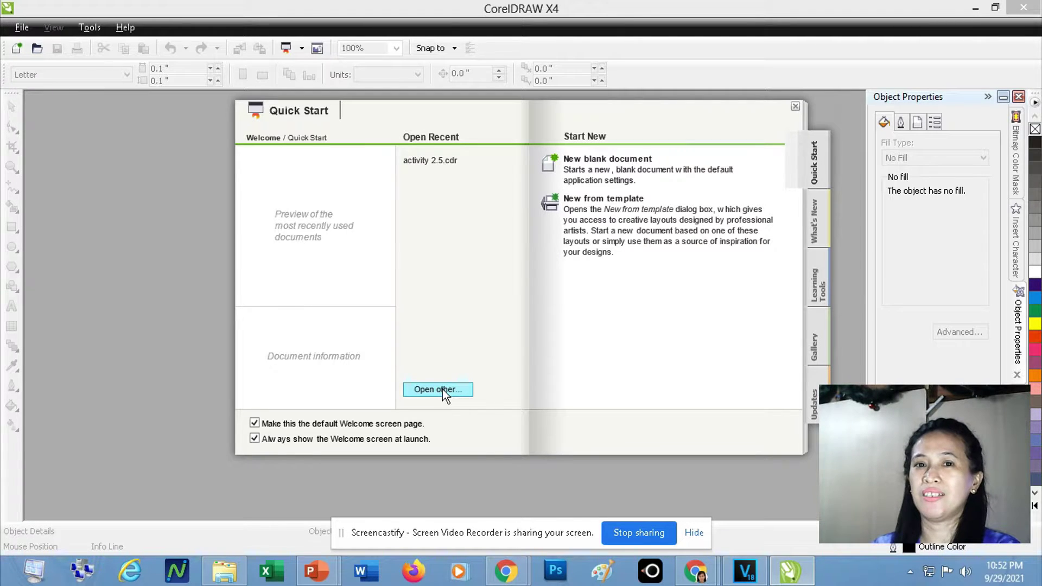
# Create a new blank portrait Letter document, Graphic1, from the Quick Start screen
pyautogui.click(596, 160)
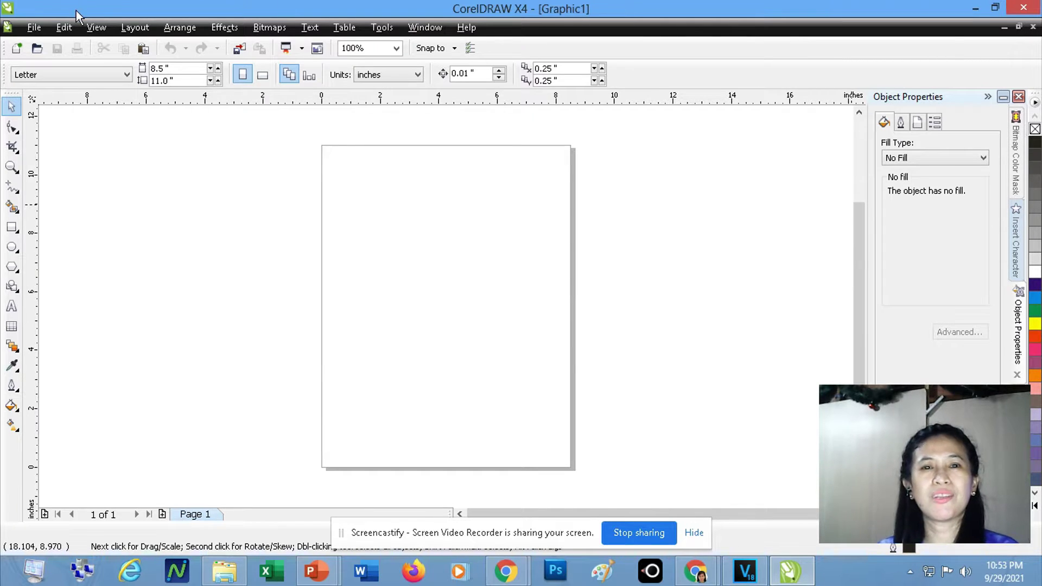
pyautogui.click(8, 27)
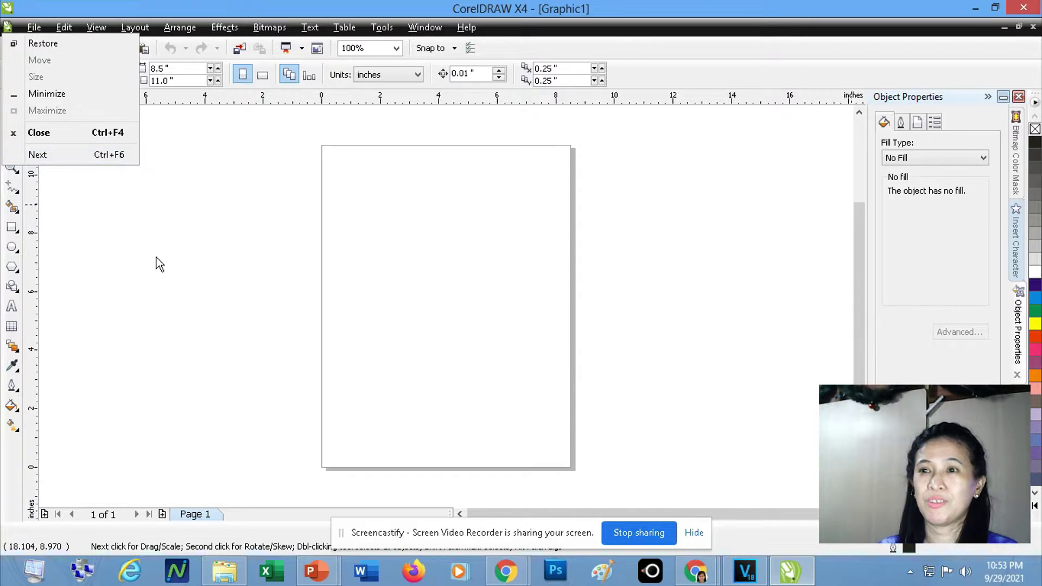
pyautogui.press('Escape')
pyautogui.click(34, 29)
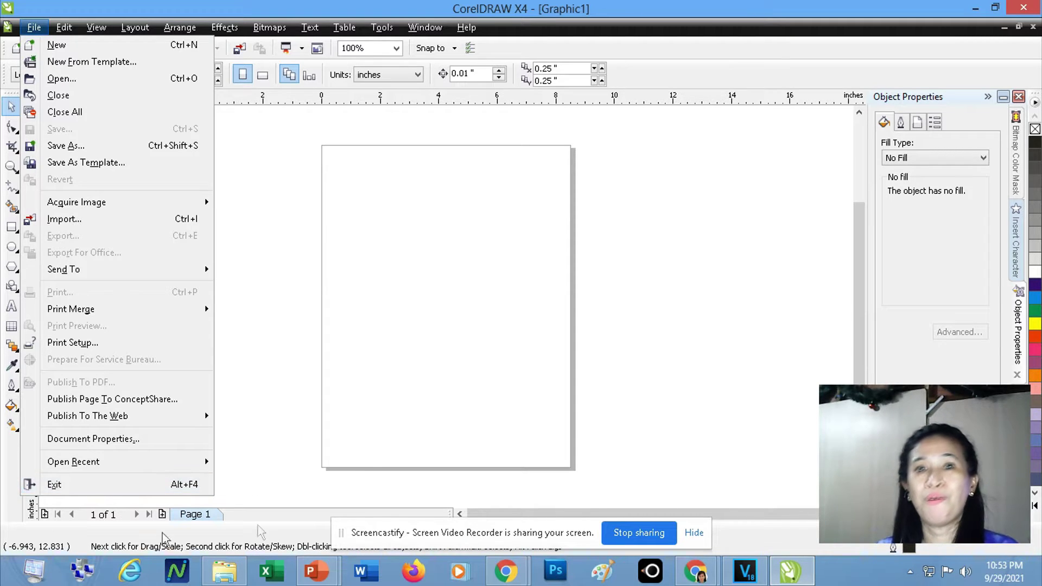
# Close the File menu without choosing any command
pyautogui.click(254, 284)
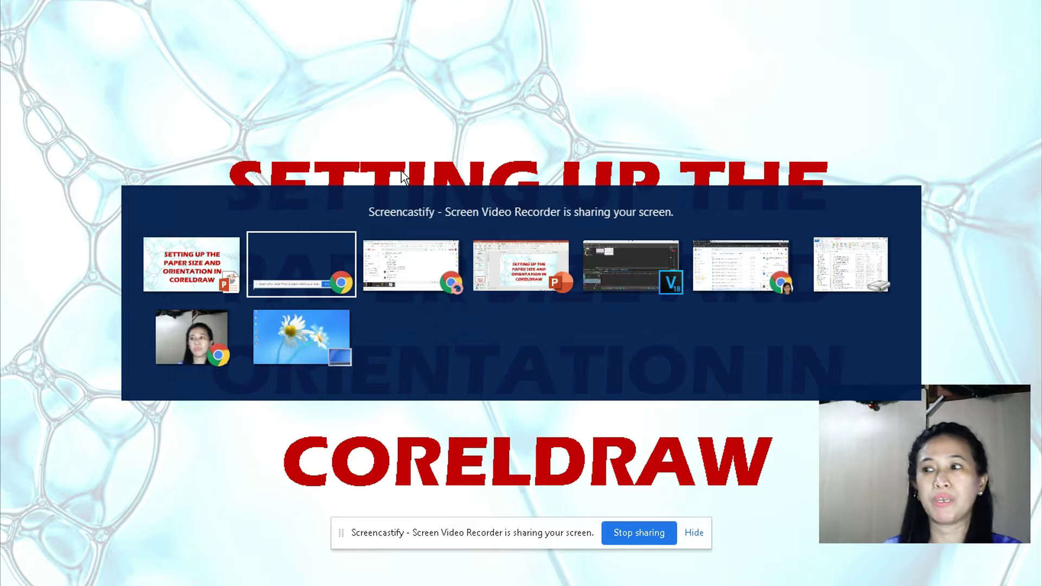
# Relaunch CorelDRAW X4 from a Windows 8 app search for 'cORE', then dismiss the CdrConverter crash notice
pyautogui.hotkey('alt', 'Tab')
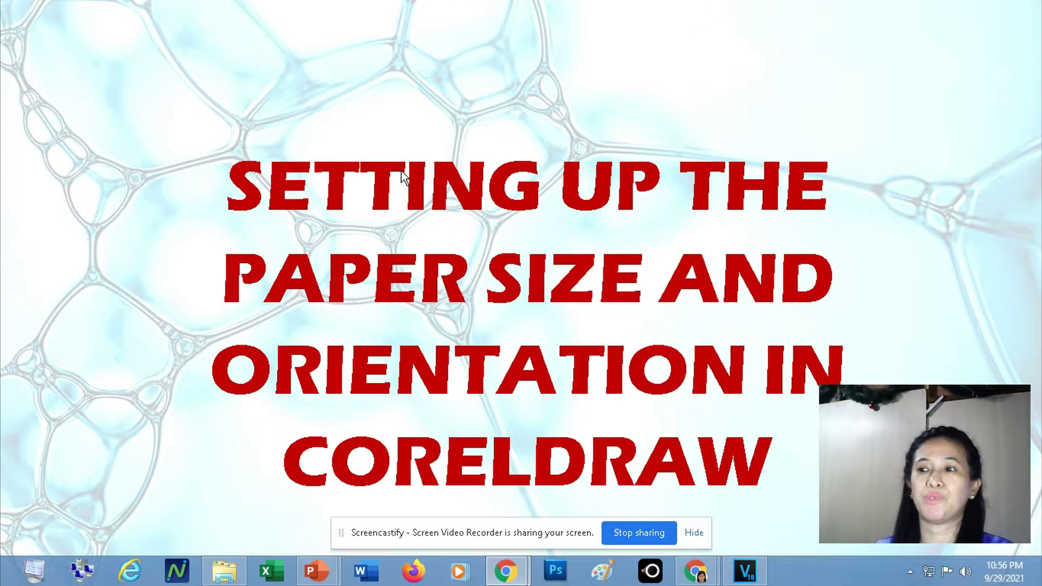
pyautogui.press('super')
pyautogui.click(1010, 140)
pyautogui.write('c')
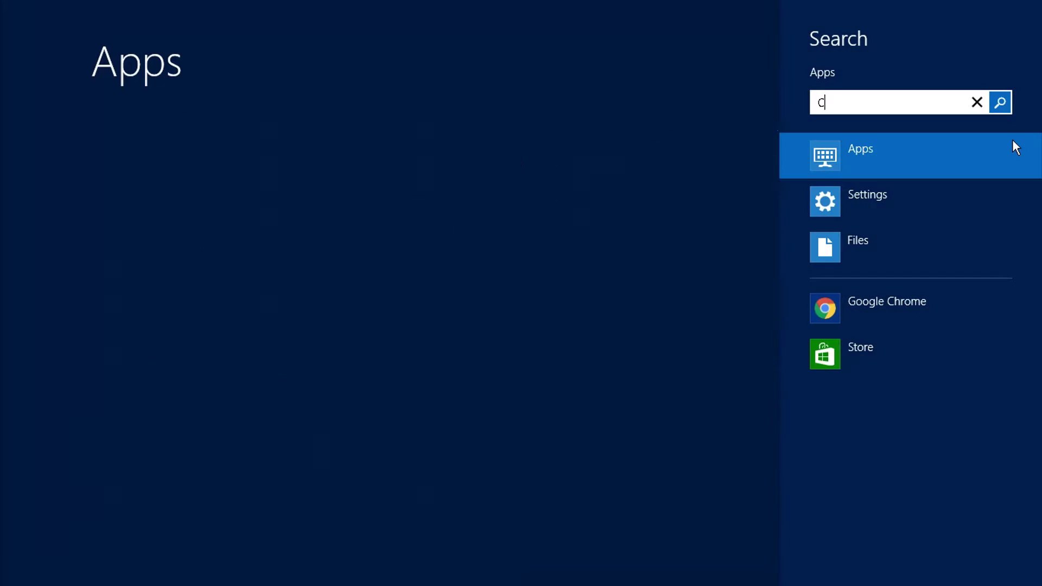
pyautogui.write('ORE')
pyautogui.click(200, 121)
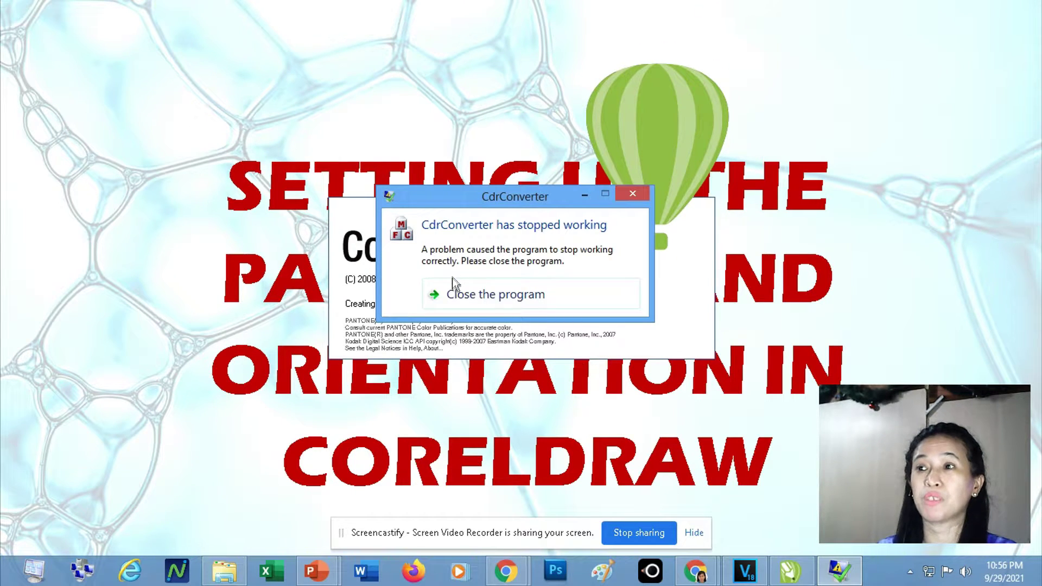
pyautogui.click(451, 290)
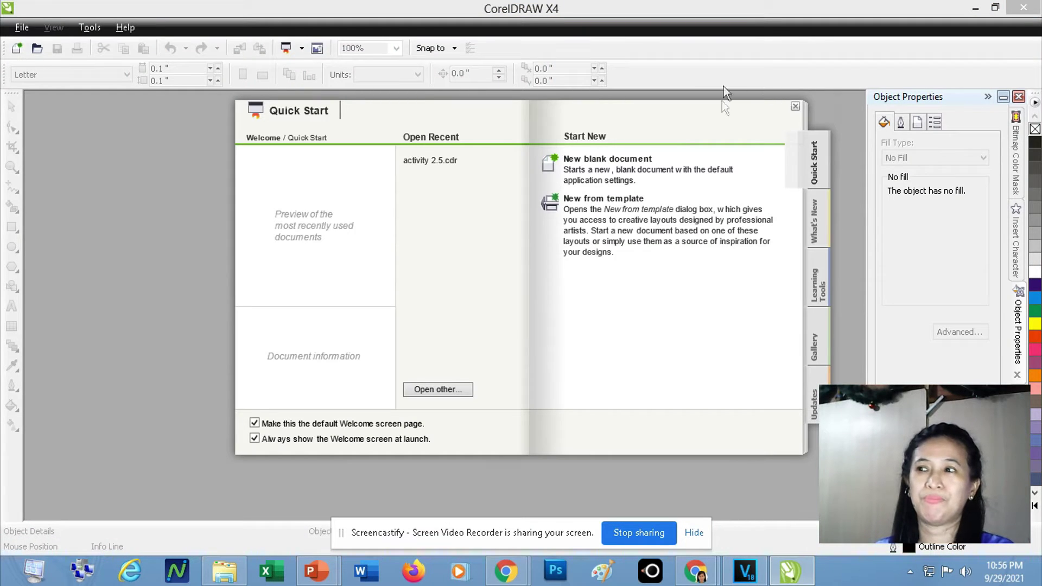
# Create a new blank Graphic1 document and open the EPSON L110 printer properties from Print Setup
pyautogui.click(601, 160)
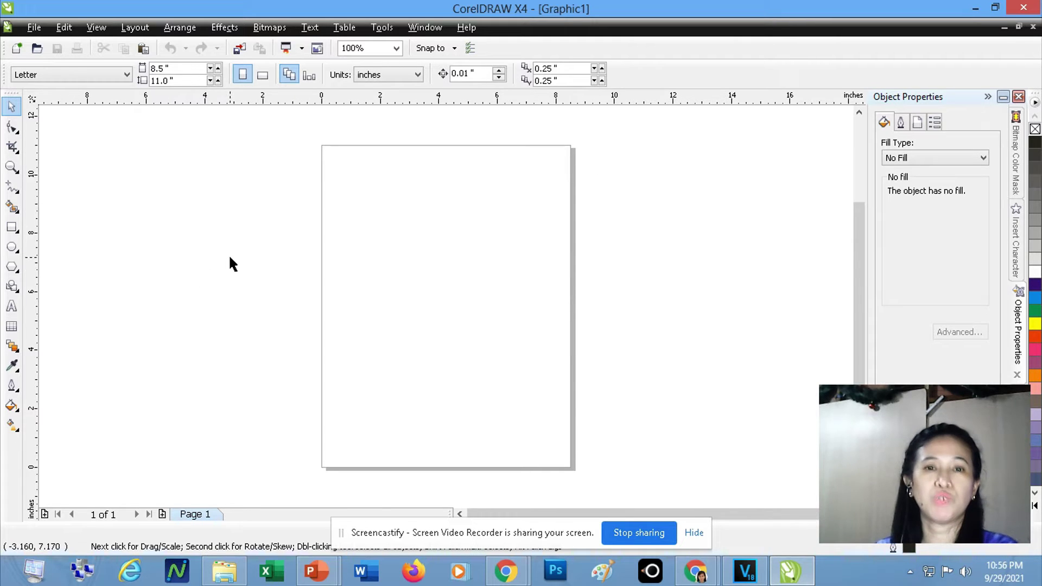
pyautogui.click(35, 28)
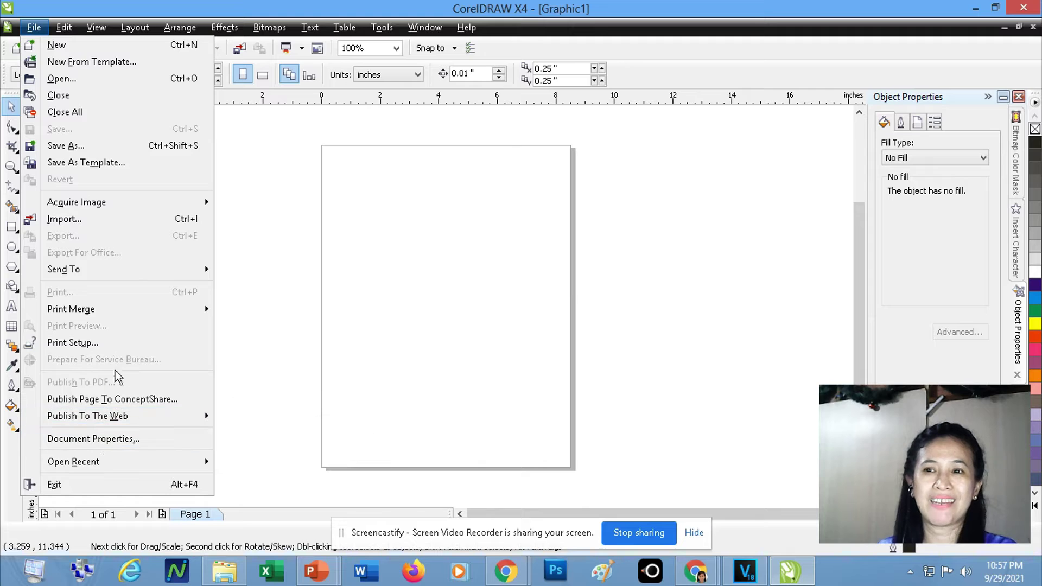
pyautogui.click(107, 344)
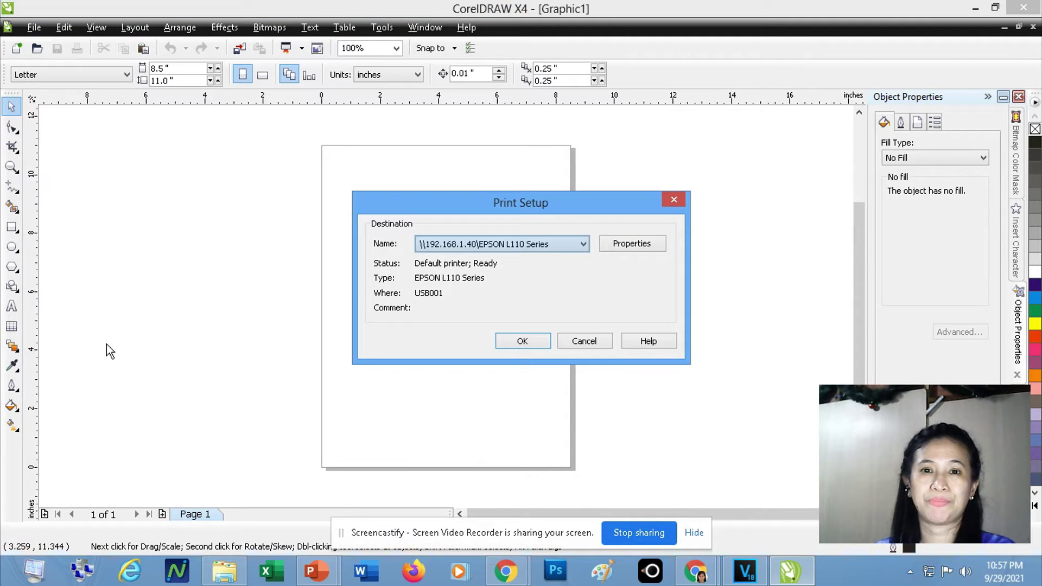
pyautogui.click(624, 248)
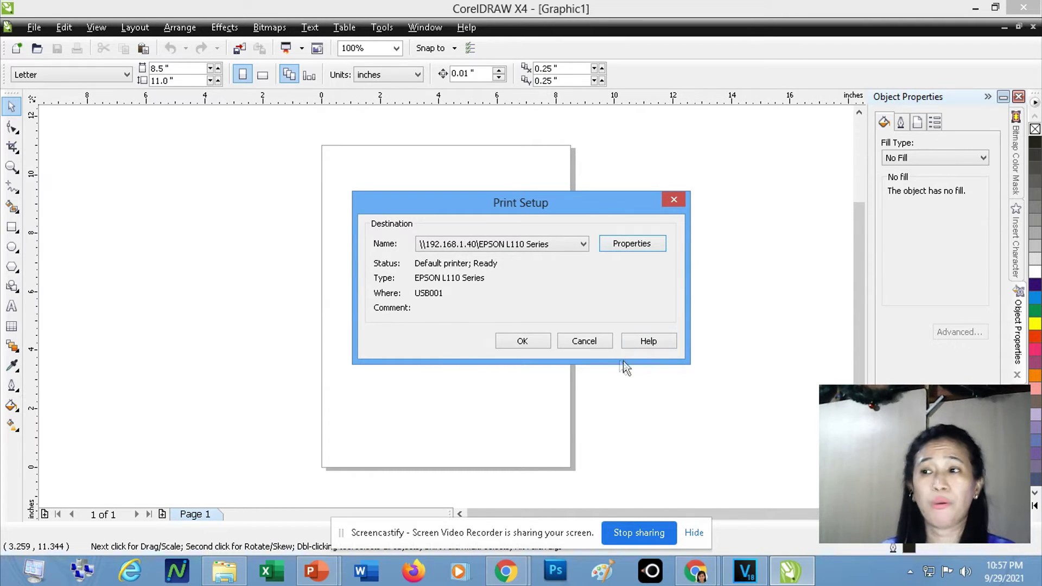
# Cancel Print Setup and set the Letter page to landscape orientation
pyautogui.click(585, 340)
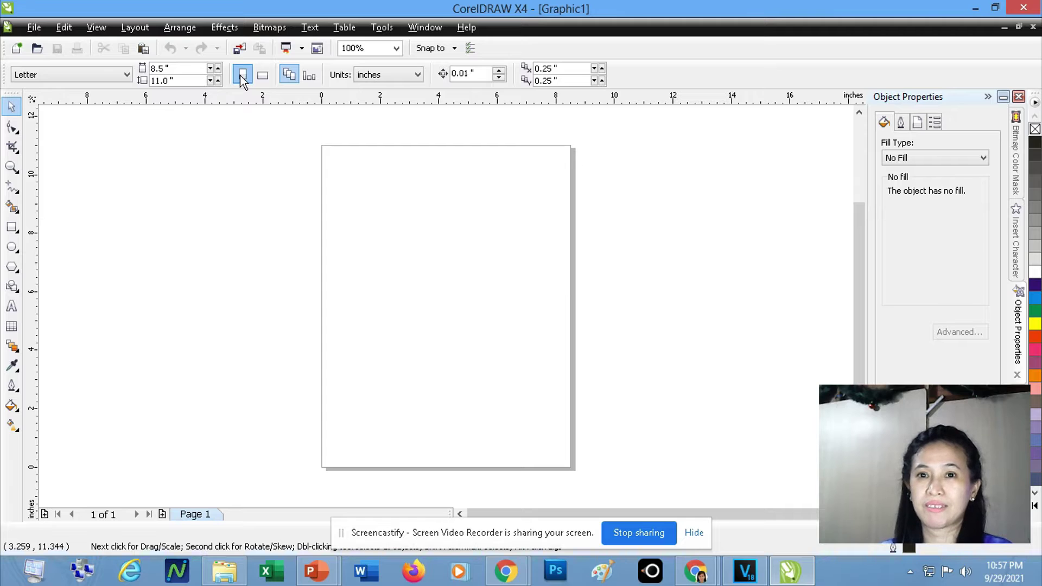
pyautogui.click(264, 77)
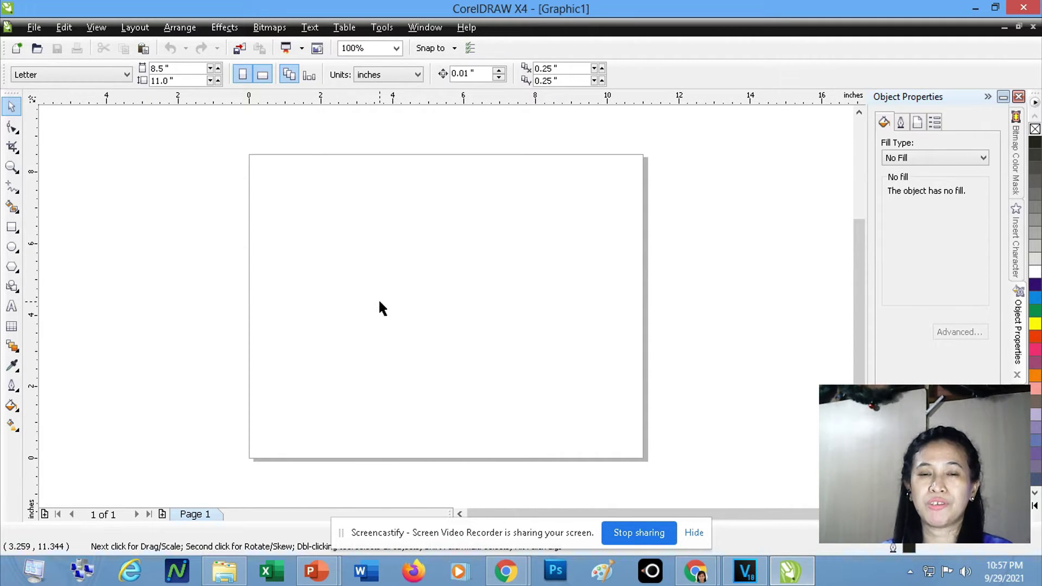
pyautogui.click(243, 75)
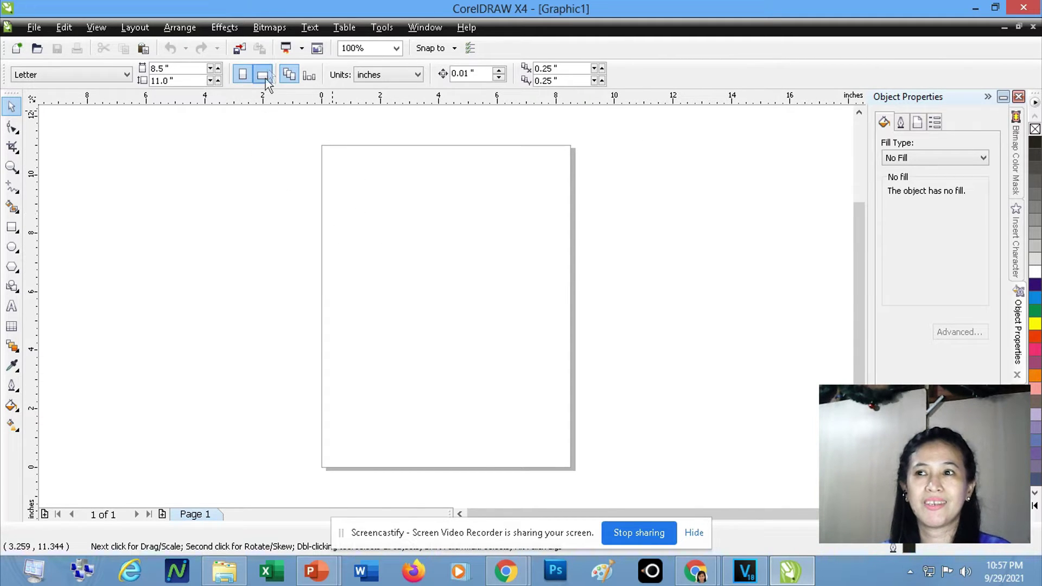
pyautogui.click(262, 76)
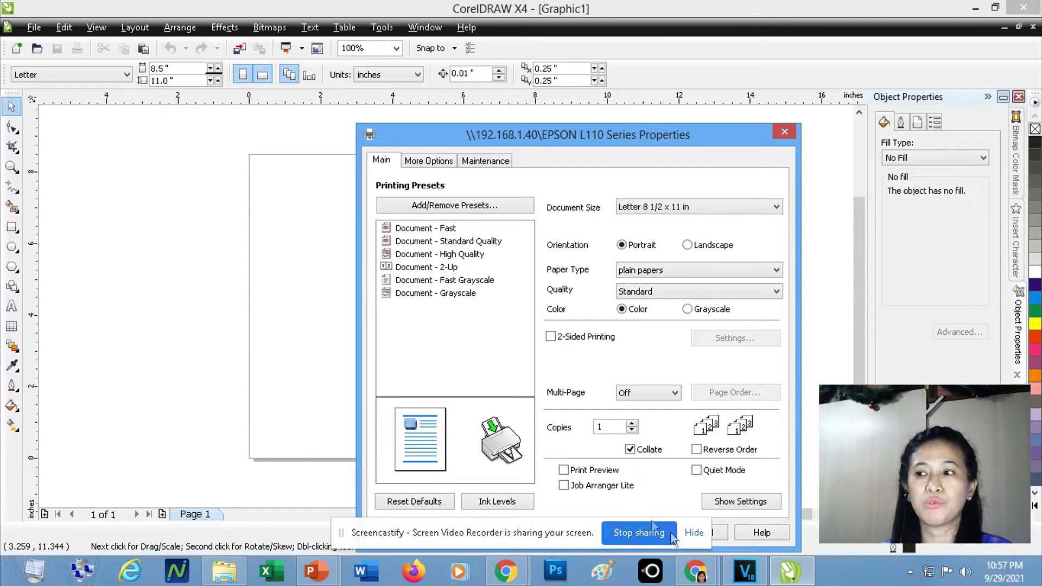
pyautogui.moveTo(502, 133); pyautogui.dragTo(476, 88)
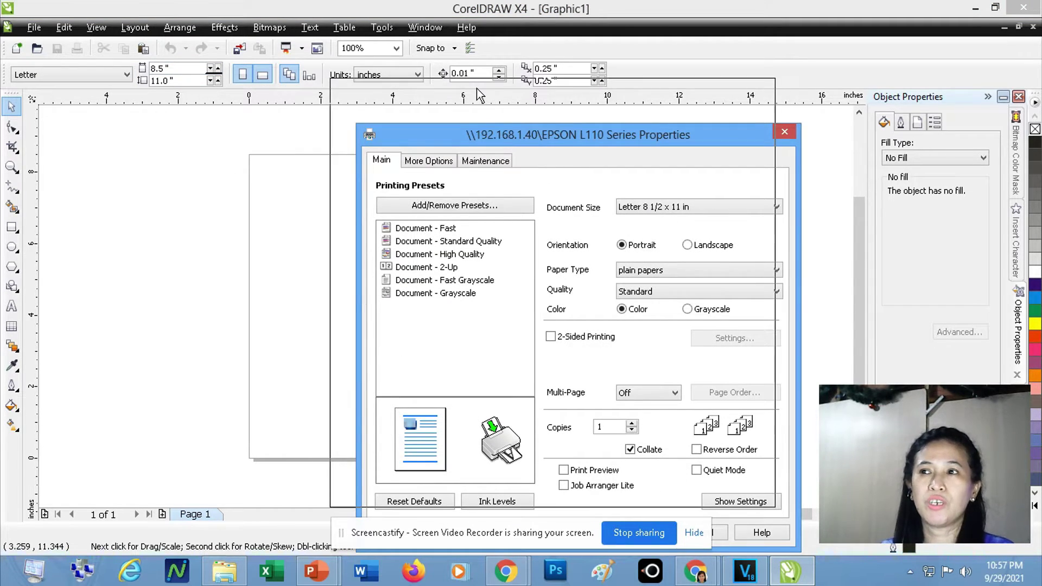
pyautogui.moveTo(464, 230)
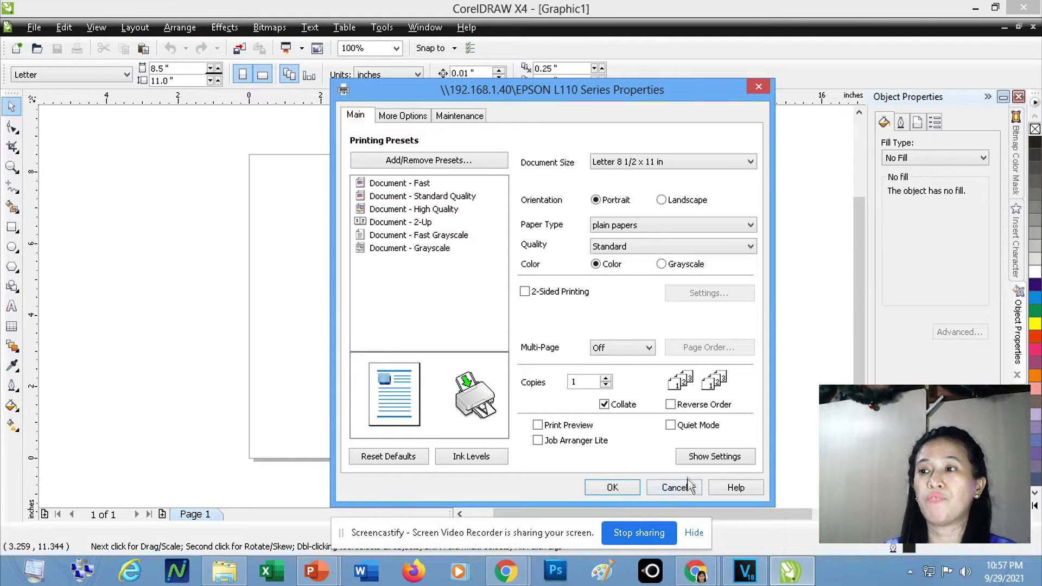
pyautogui.click(671, 486)
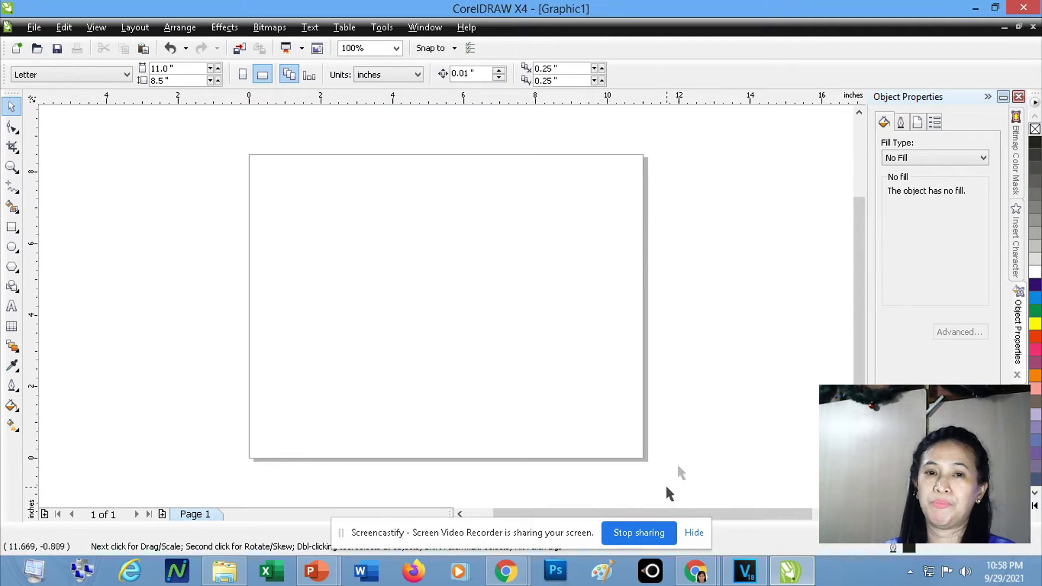
# Change the page width on the property bar from 11.0 to 13 inches
pyautogui.click(181, 68)
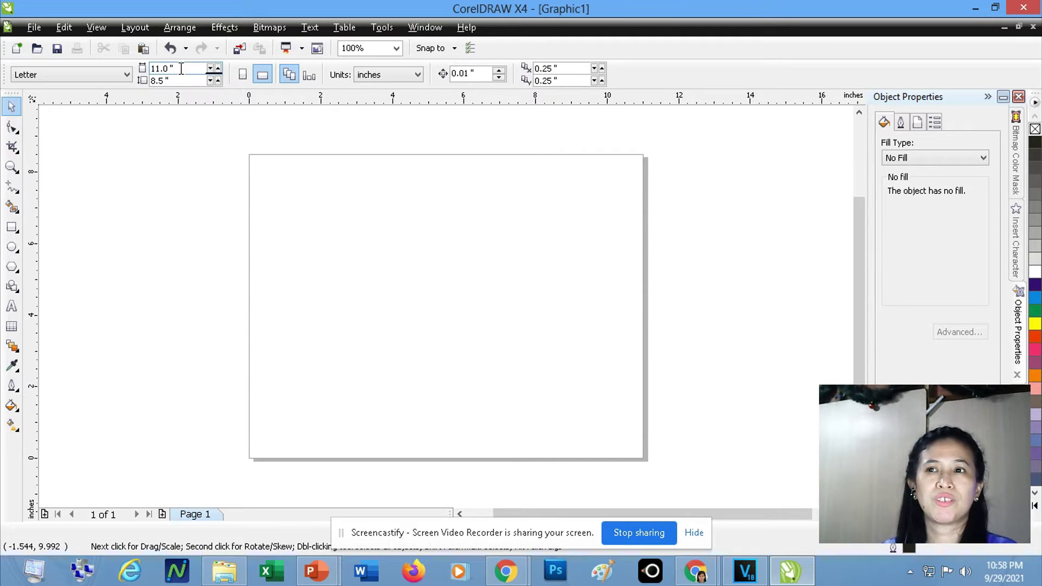
pyautogui.doubleClick(182, 68)
pyautogui.write('1')
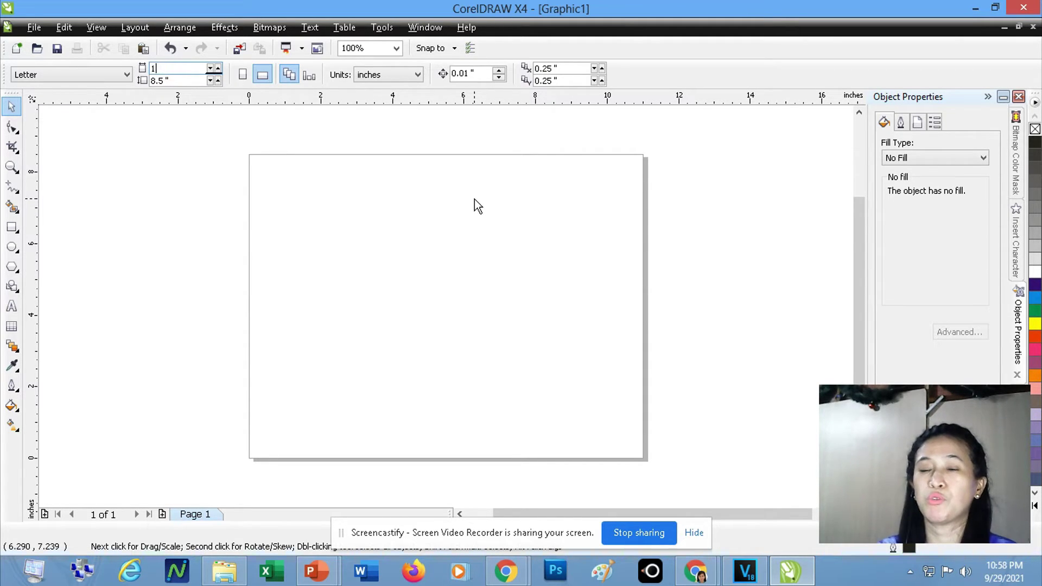
pyautogui.write('3')
pyautogui.press('Return')
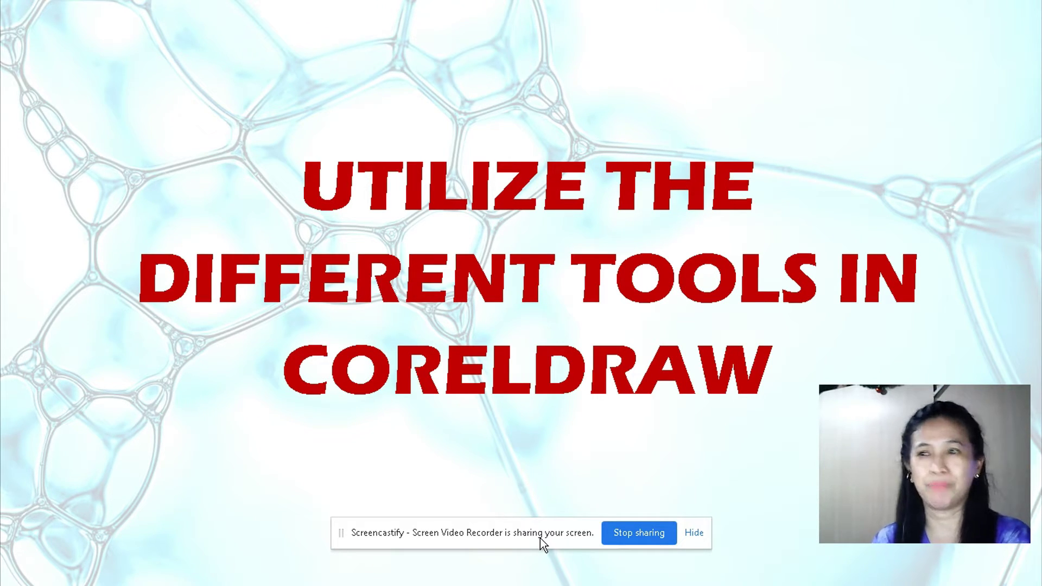
# Switch from the PowerPoint slideshow back to the CorelDRAW X4 window with Alt+Tab
pyautogui.hotkey('alt', 'Tab')
pyautogui.hotkey('alt', 'Tab')
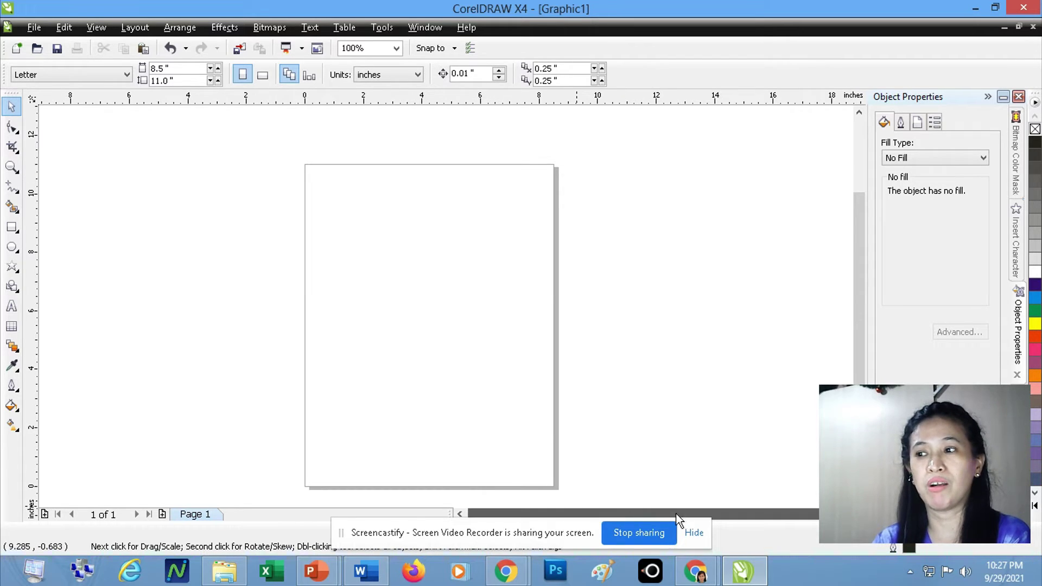
pyautogui.moveTo(859, 291)
pyautogui.mouseDown()
pyautogui.moveTo(855, 234)
pyautogui.moveTo(841, 294)
pyautogui.mouseUp()
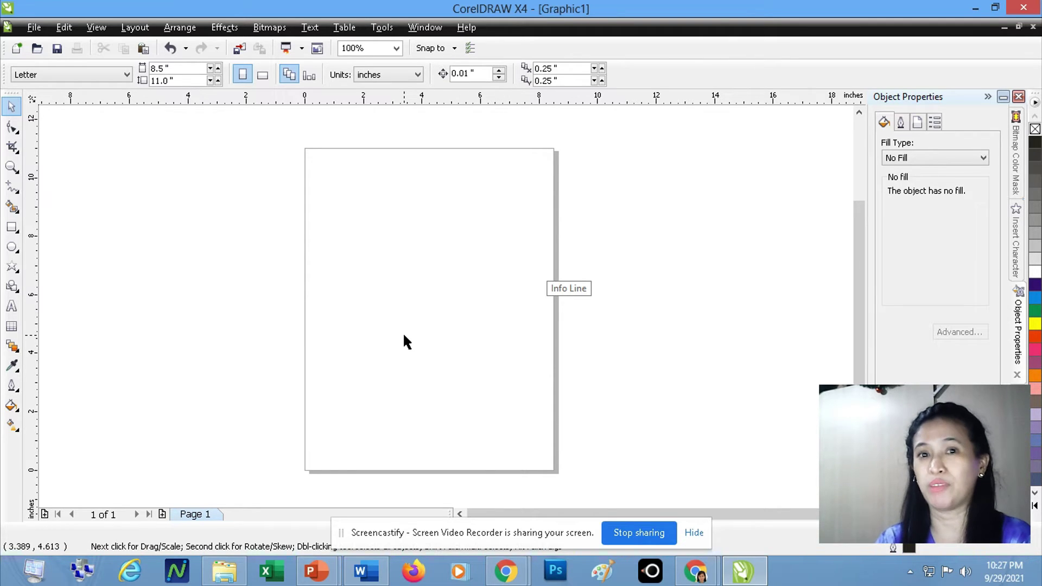
# Draw a wide rectangle near the page top and a 2.974 × 2.818-inch near-square rectangle below it
pyautogui.click(12, 228)
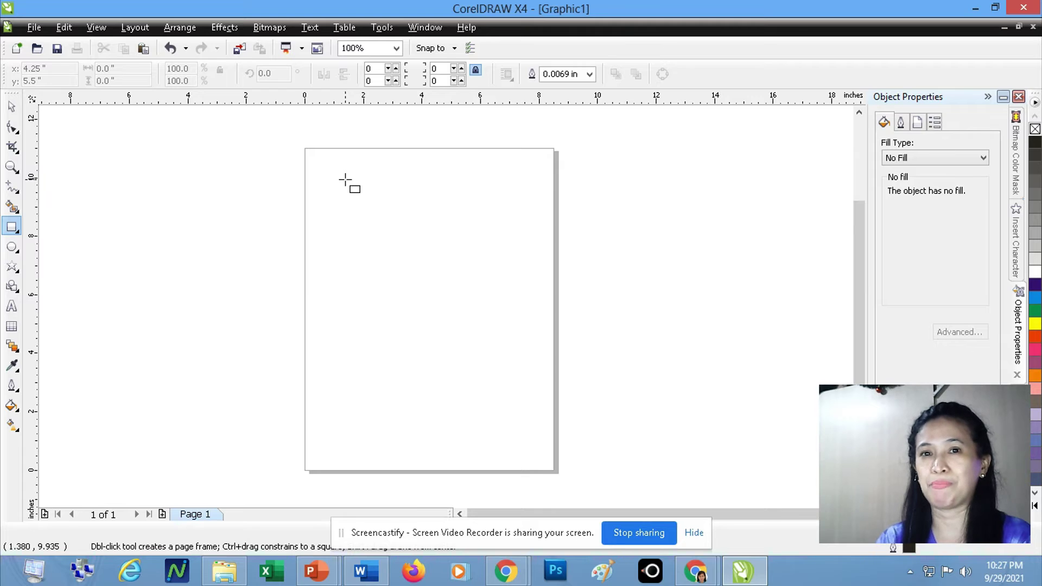
pyautogui.moveTo(345, 180); pyautogui.dragTo(499, 237)
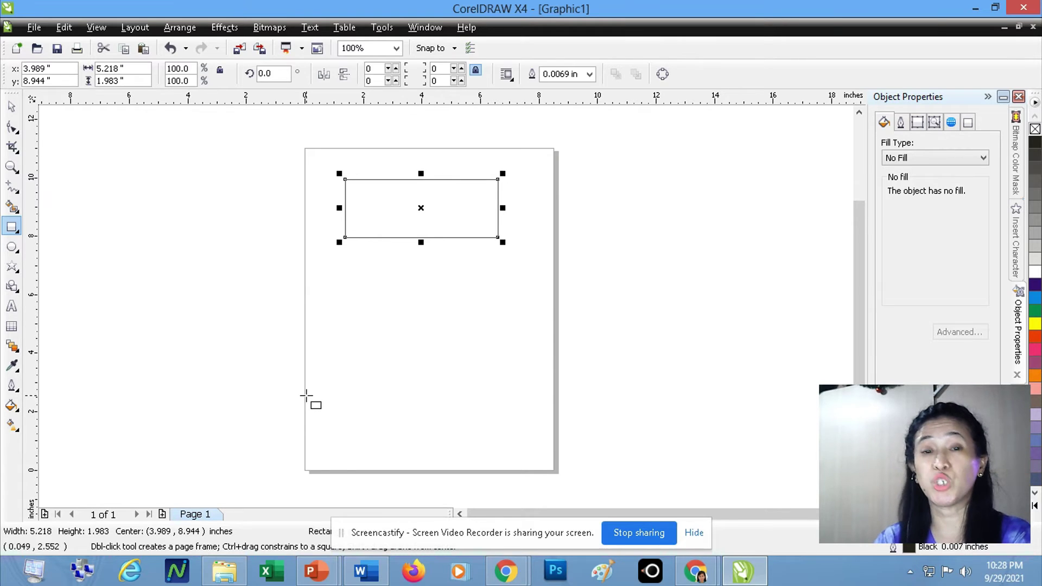
pyautogui.moveTo(334, 255); pyautogui.dragTo(378, 296)
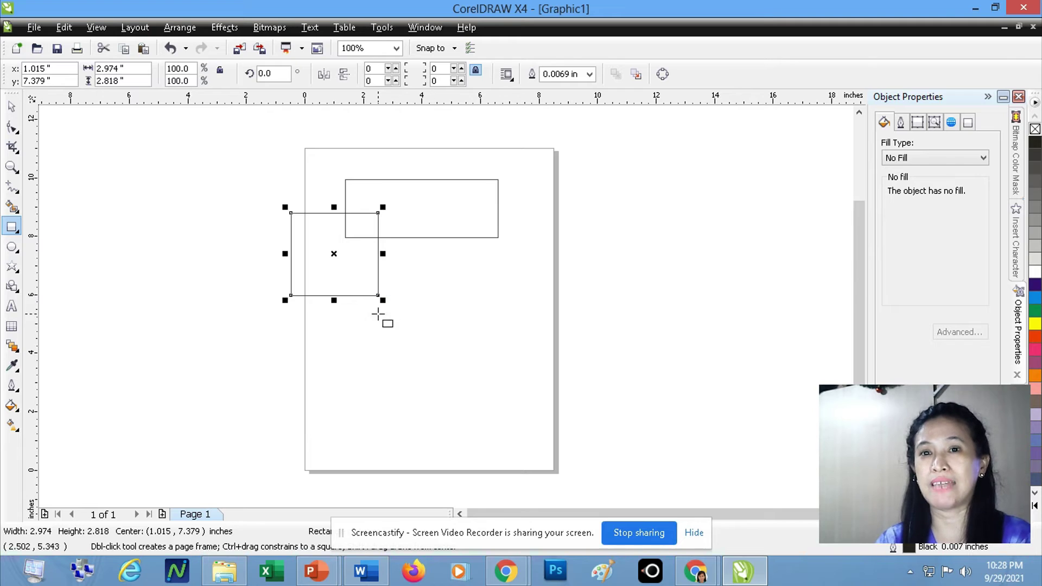
# Move the square right so it sits beneath the wide rectangle's right end
pyautogui.click(13, 108)
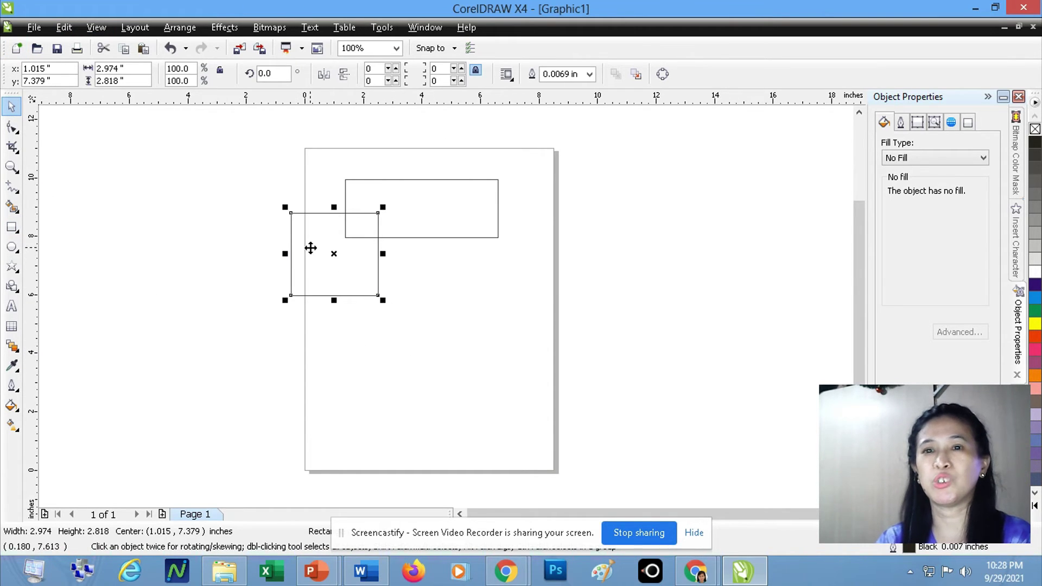
pyautogui.moveTo(310, 247); pyautogui.dragTo(476, 283)
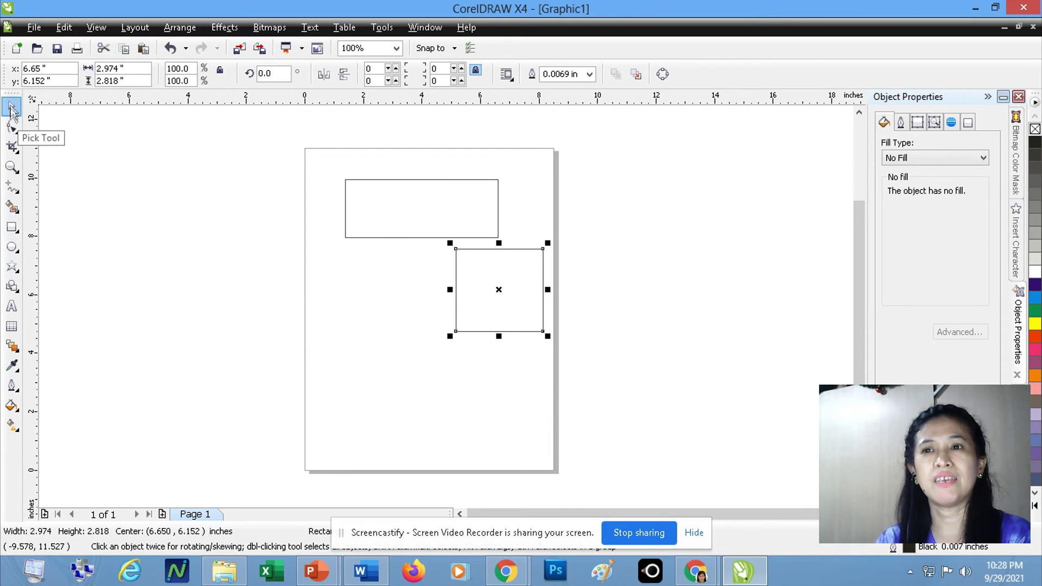
pyautogui.click(20, 258)
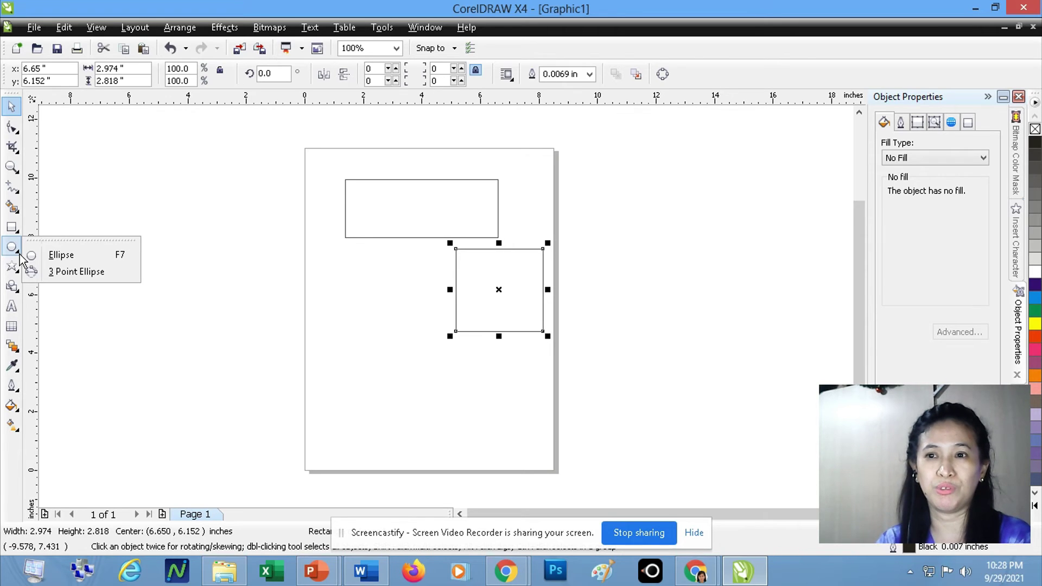
# Draw an ellipse left of the square and a 3.496 × 3.34-inch circle, placing the circle lower right
pyautogui.click(62, 256)
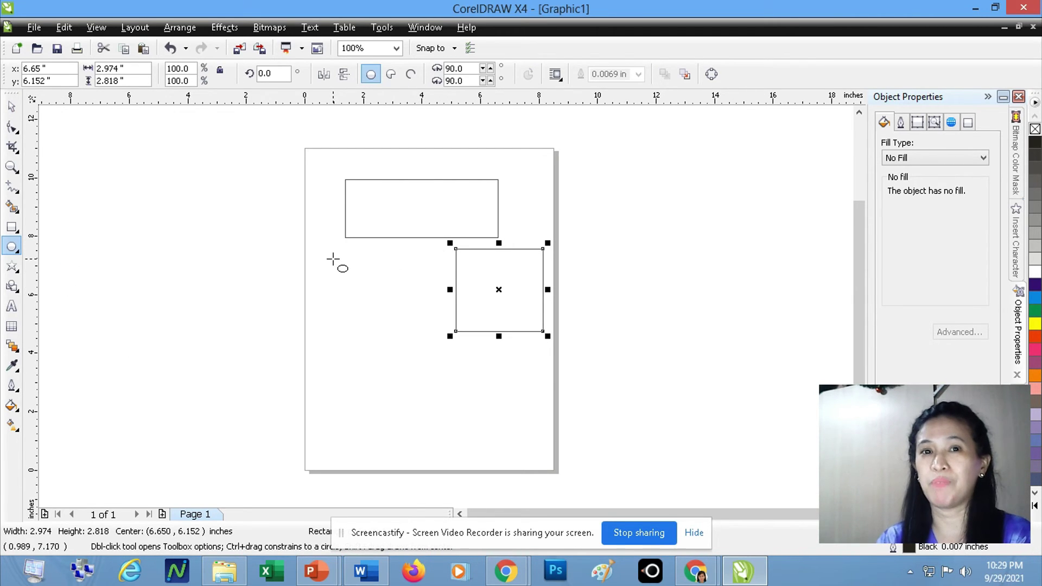
pyautogui.moveTo(321, 257); pyautogui.dragTo(433, 329)
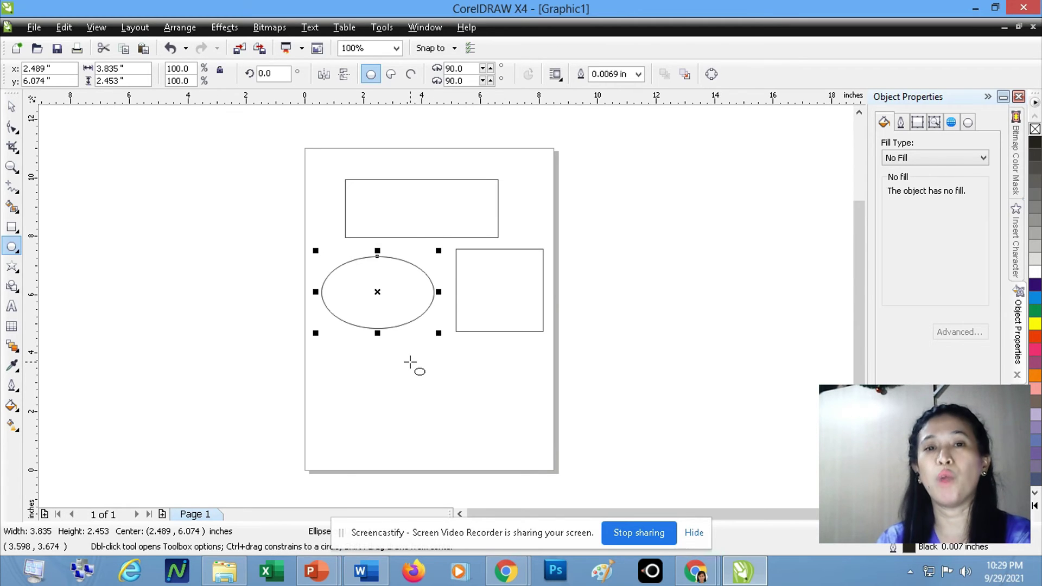
pyautogui.moveTo(342, 353)
pyautogui.mouseDown()
pyautogui.moveTo(393, 412)
pyautogui.moveTo(390, 399)
pyautogui.mouseUp()
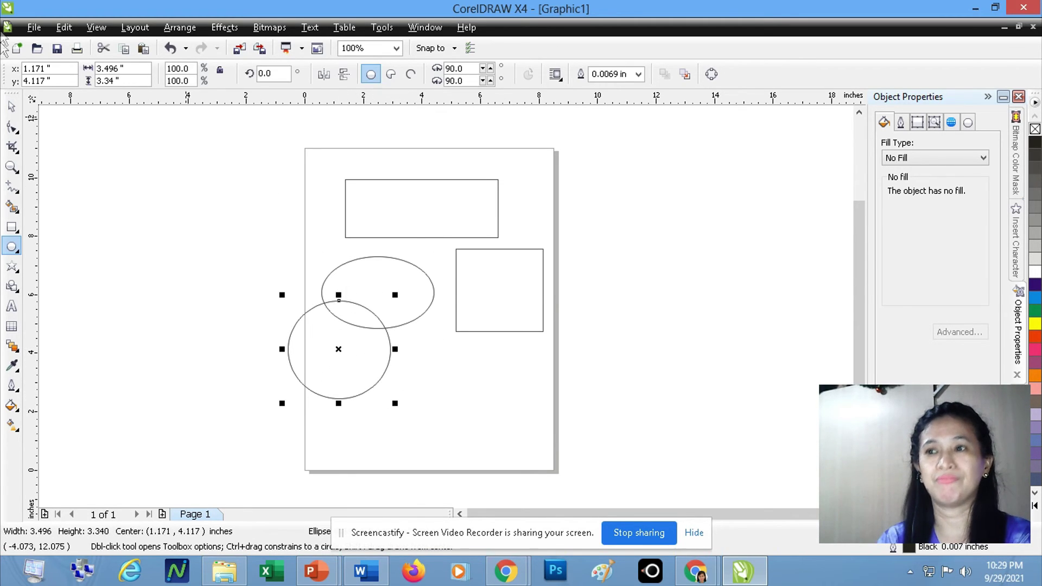
pyautogui.click(12, 109)
pyautogui.moveTo(319, 344); pyautogui.dragTo(468, 380)
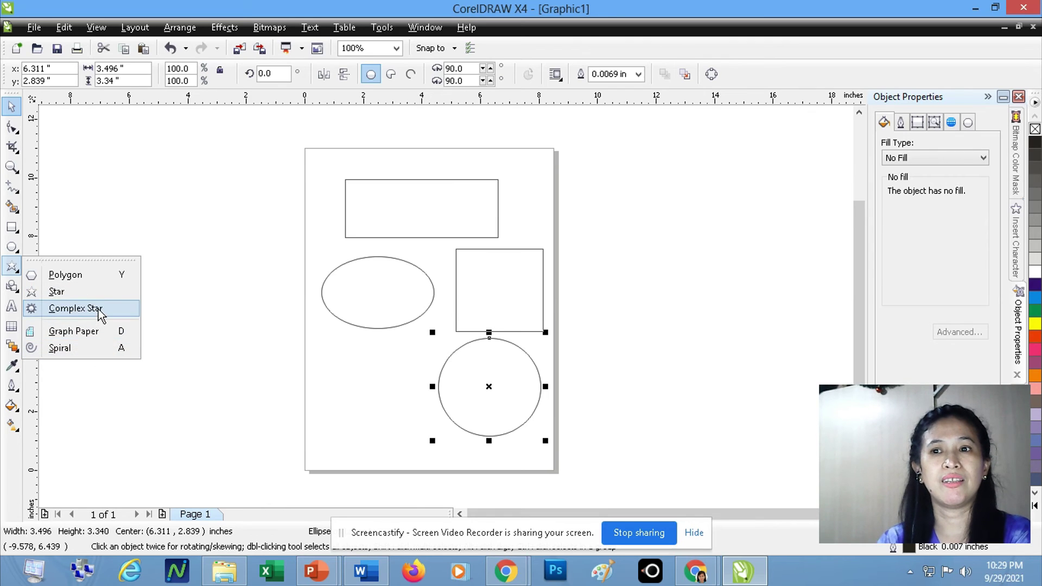
# Draw a 61-node spiral in the lower left of the page, beside the circle
pyautogui.click(59, 348)
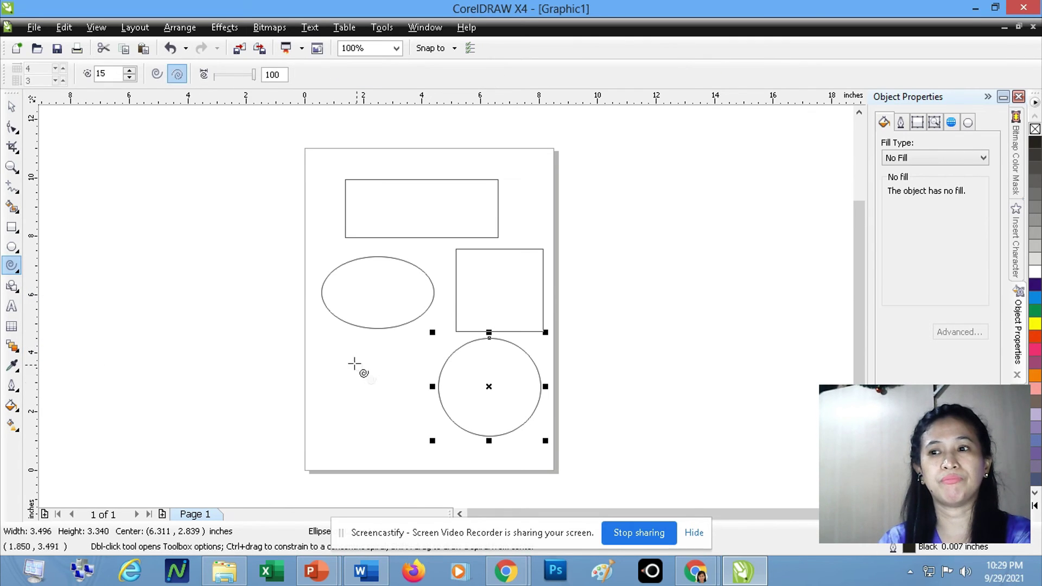
pyautogui.moveTo(329, 351); pyautogui.dragTo(438, 450)
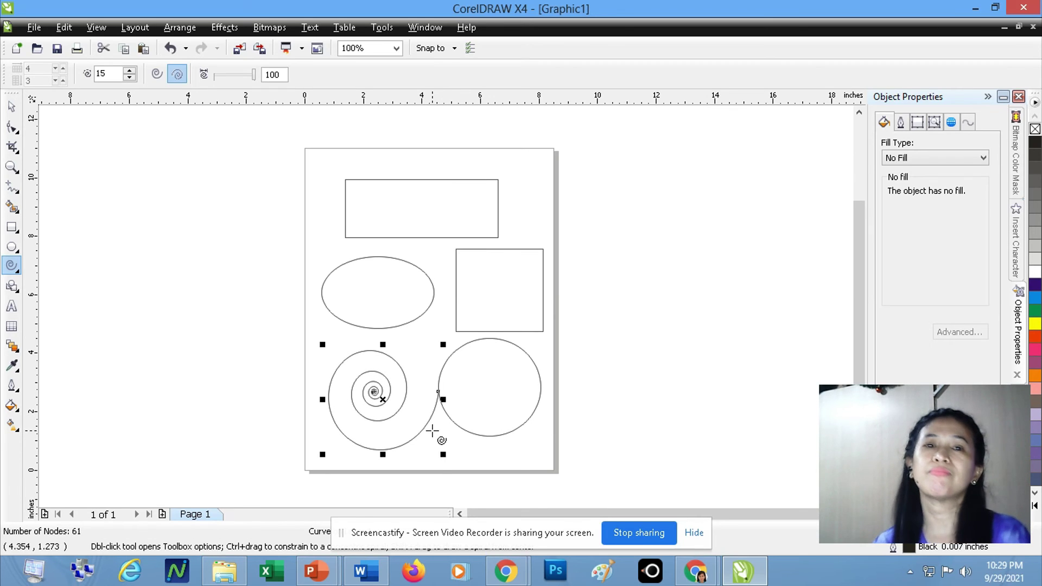